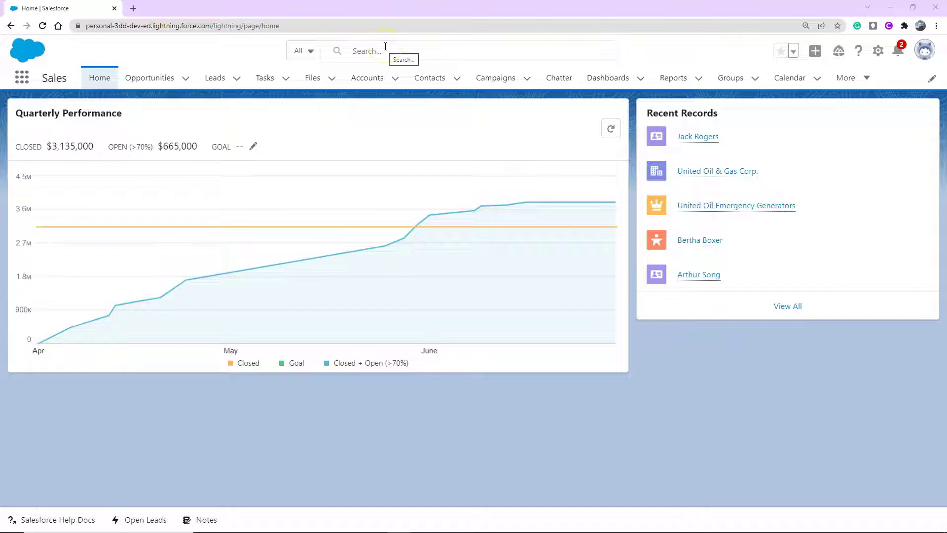
Show the global search's recent items (account, two contacts, opportunity, lead), then head to Opportunities.
left_click(385, 46)
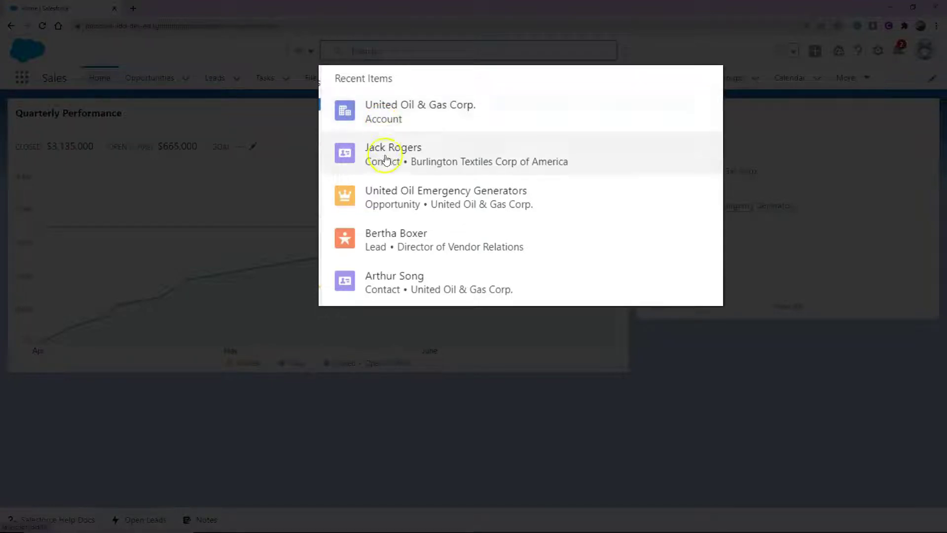
left_click(426, 169)
left_click(409, 171)
left_click(419, 164)
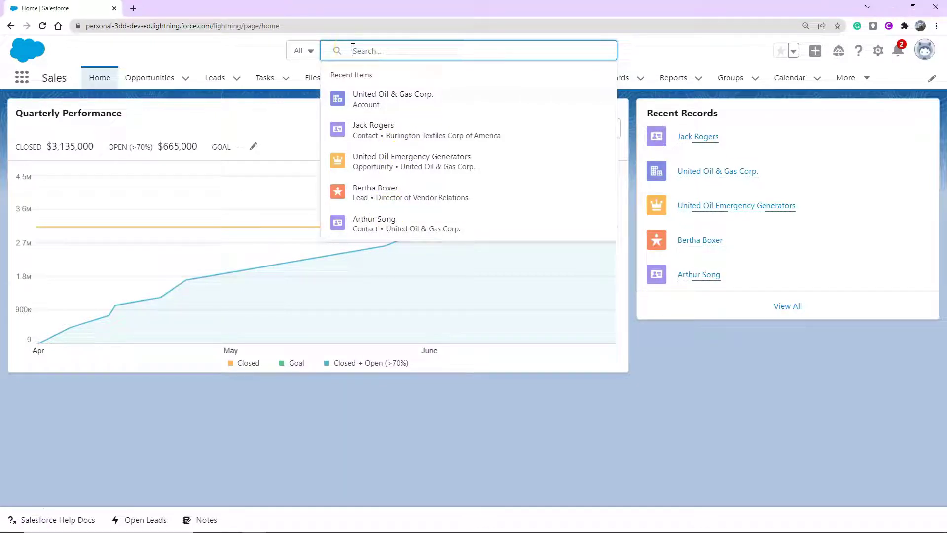
left_click(167, 77)
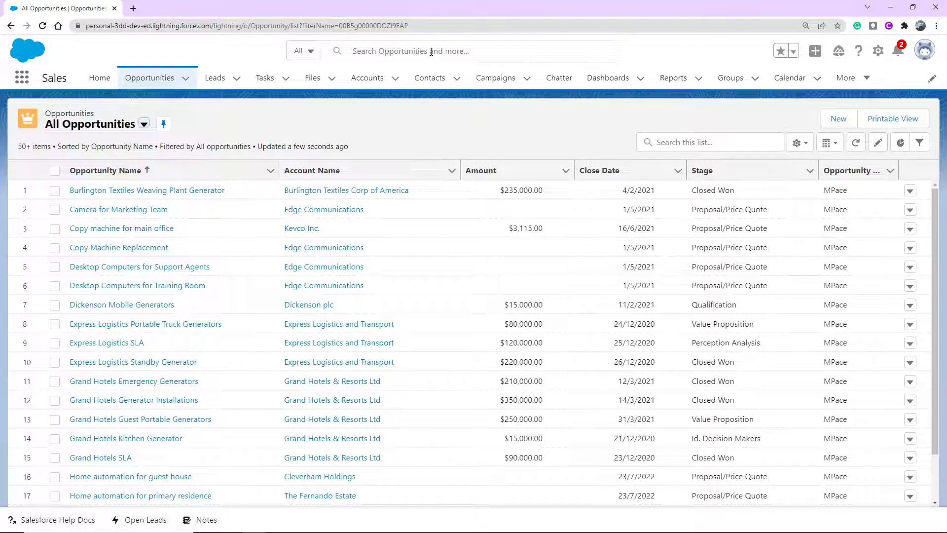
Enter 'unit' in global search and review the suggested United records.
left_click(431, 51)
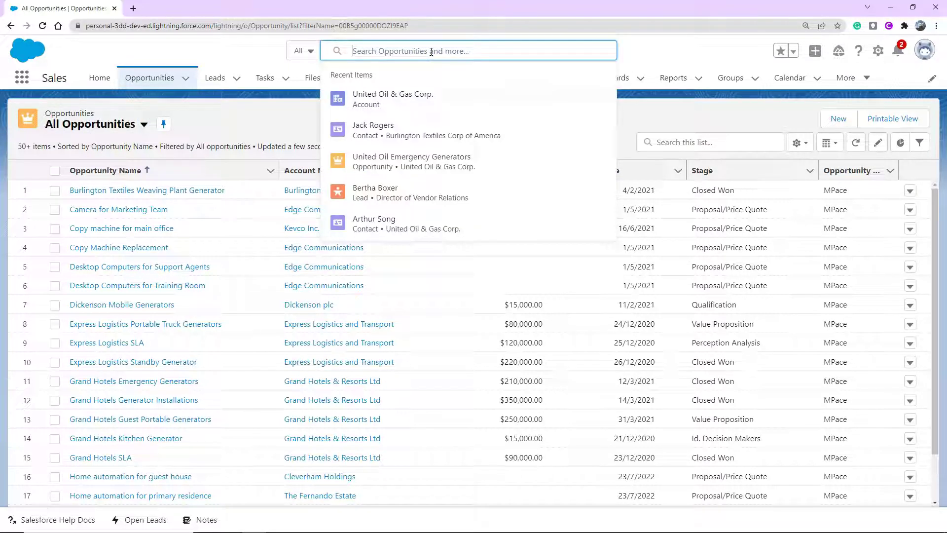
type("u")
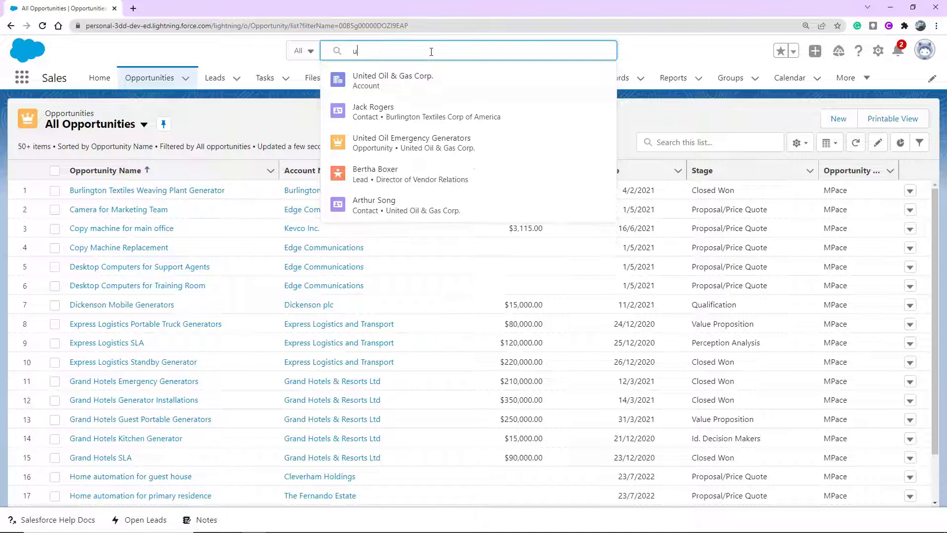
type("nit")
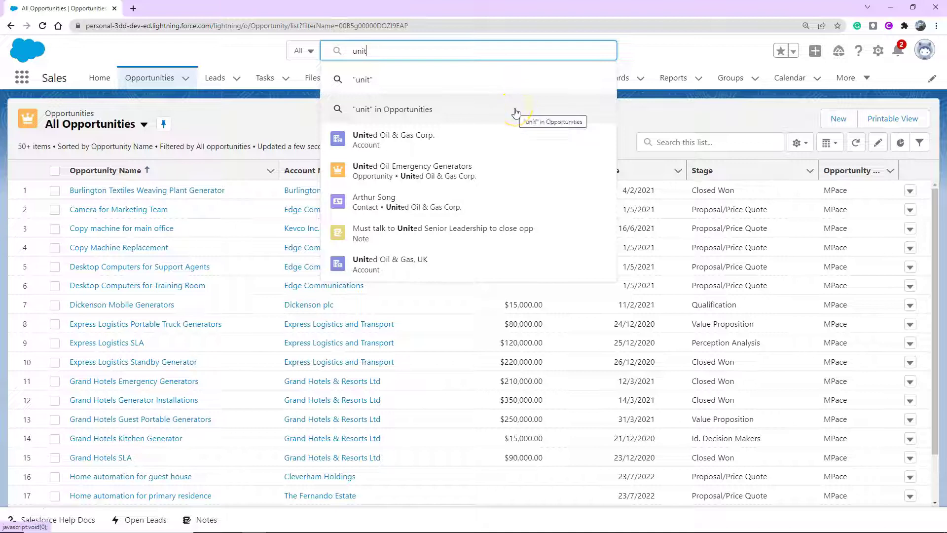
left_click(515, 120)
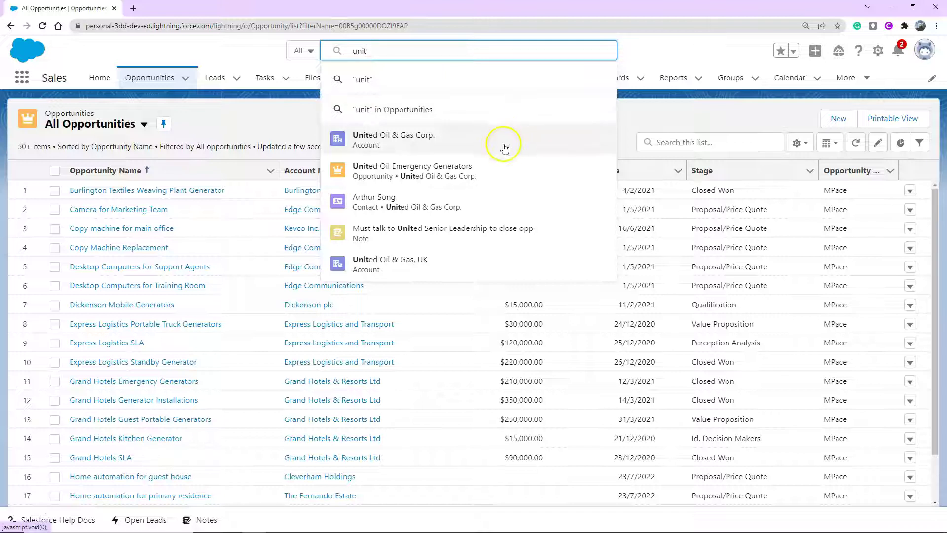
left_click(480, 266)
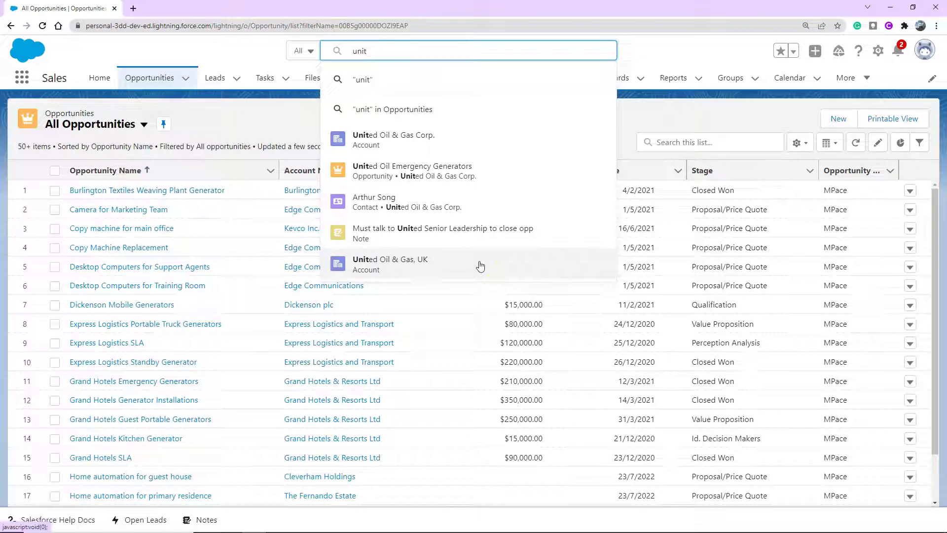
left_click(480, 241)
left_click(296, 56)
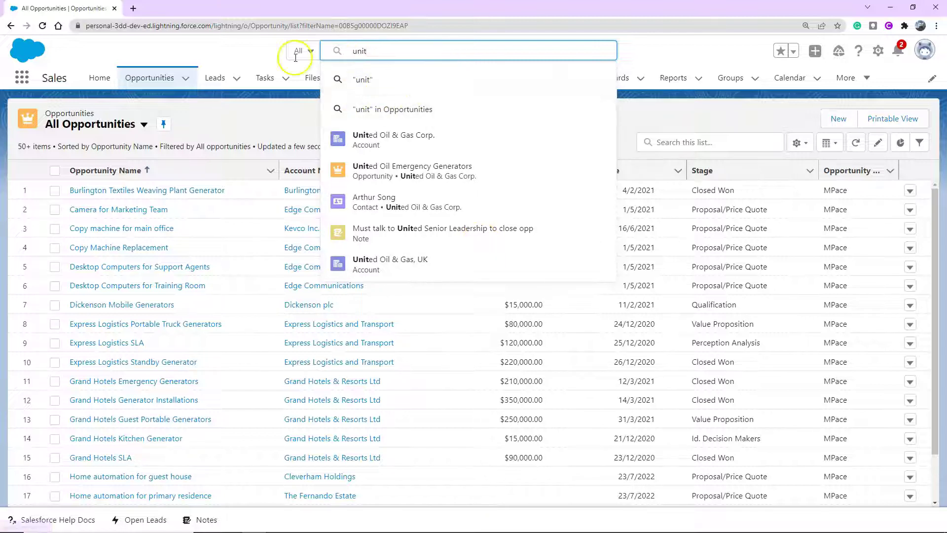
left_click(306, 56)
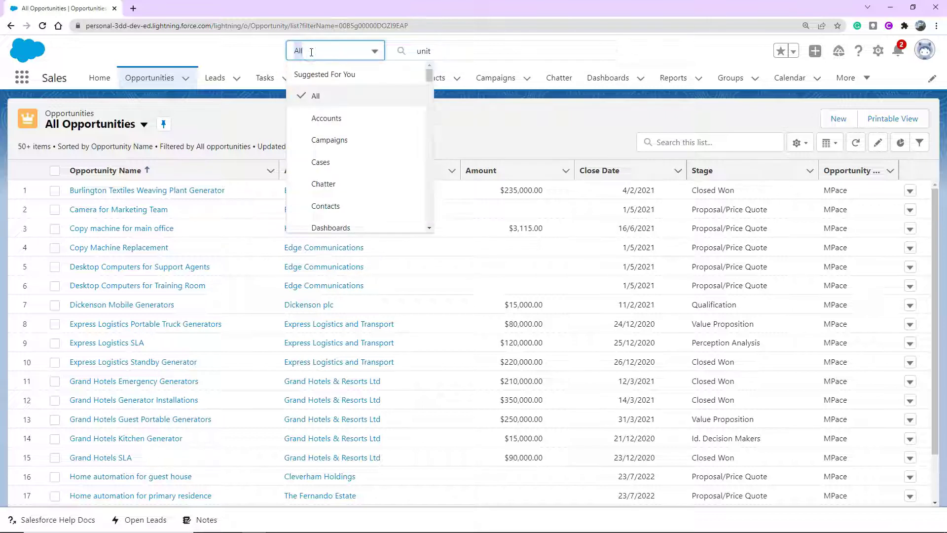
scroll(381, 126, "down", 2)
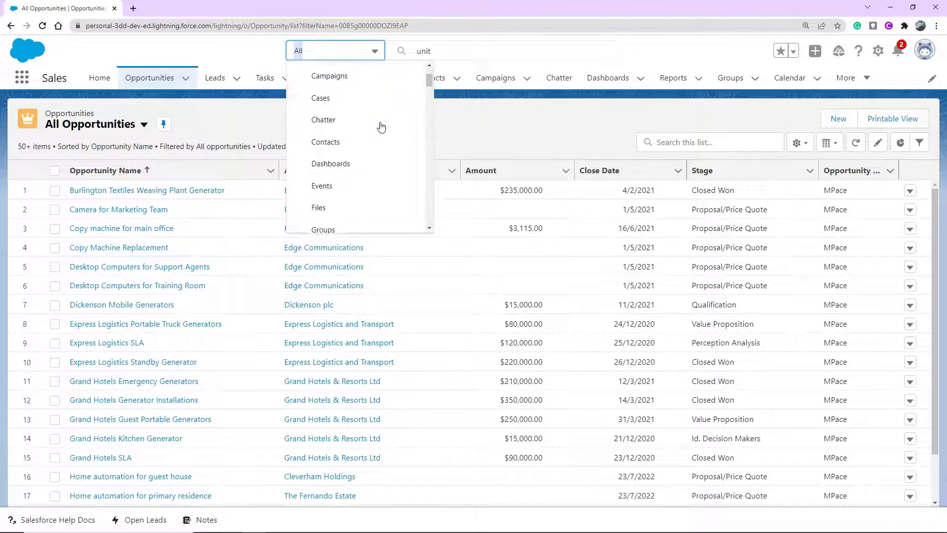
left_click_drag(429, 80, 429, 67)
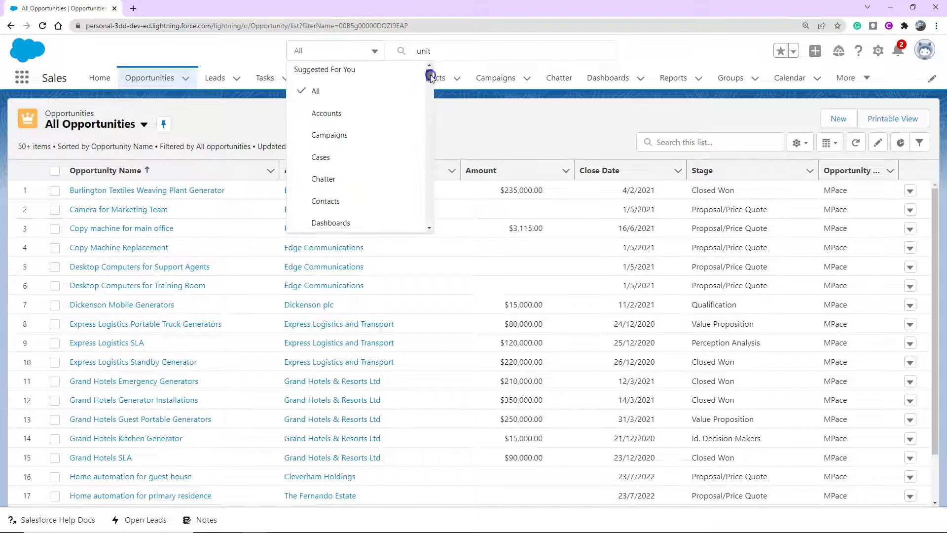
left_click(344, 119)
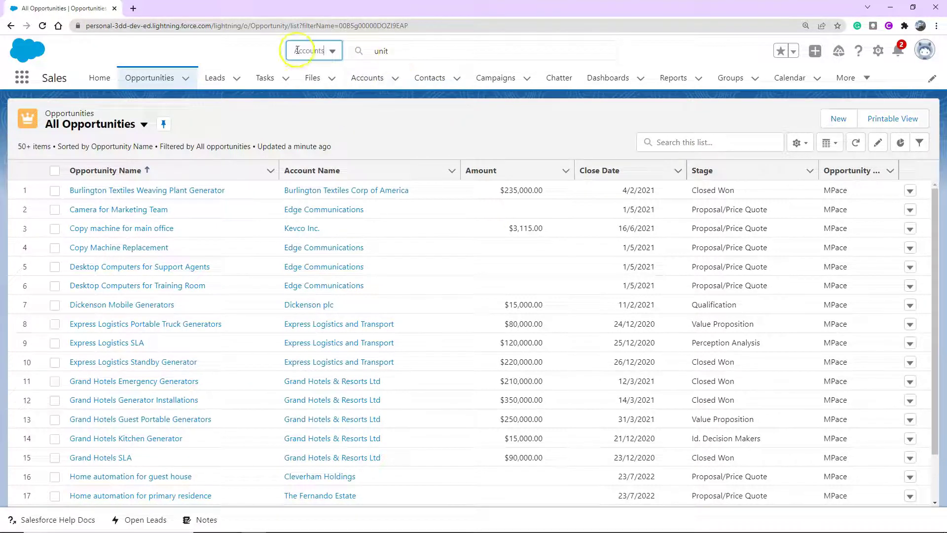
left_click(401, 51)
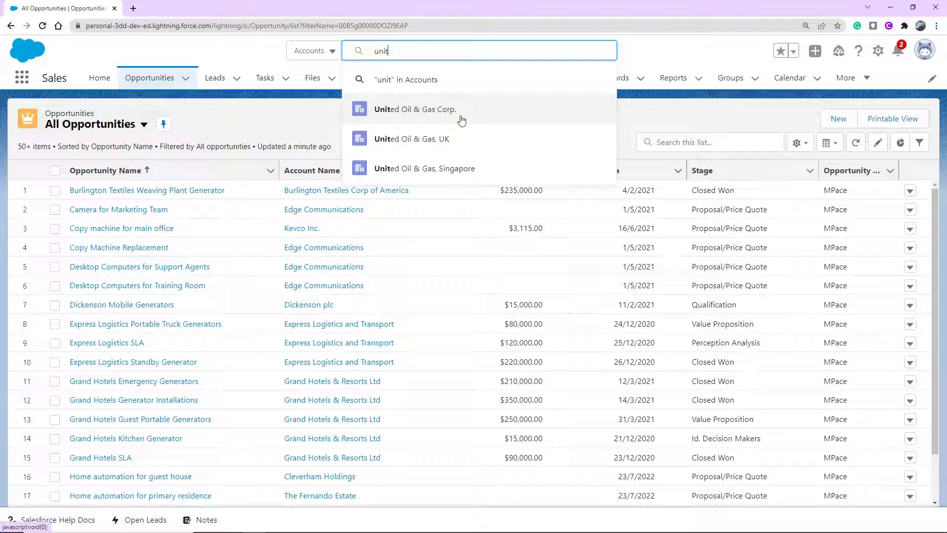
left_click(410, 54)
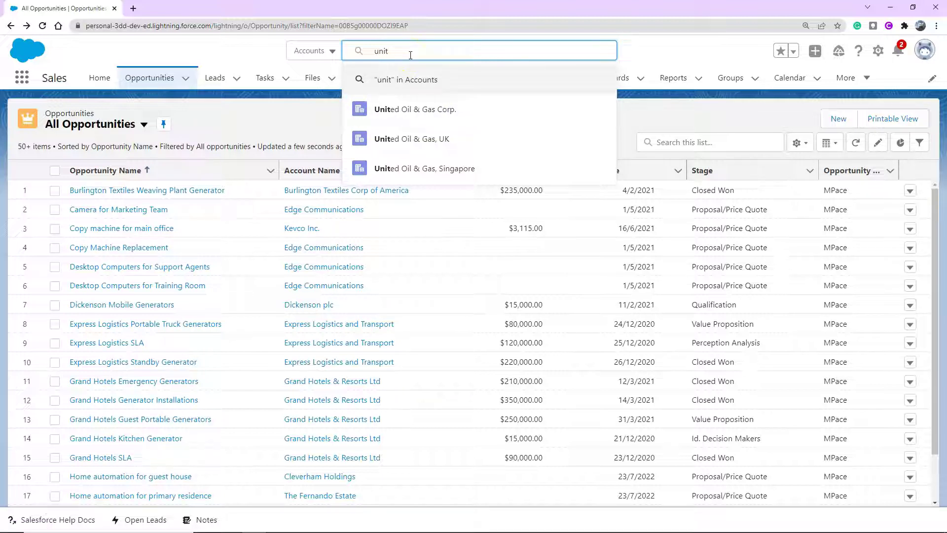
left_click(309, 49)
left_click(318, 94)
left_click(445, 50)
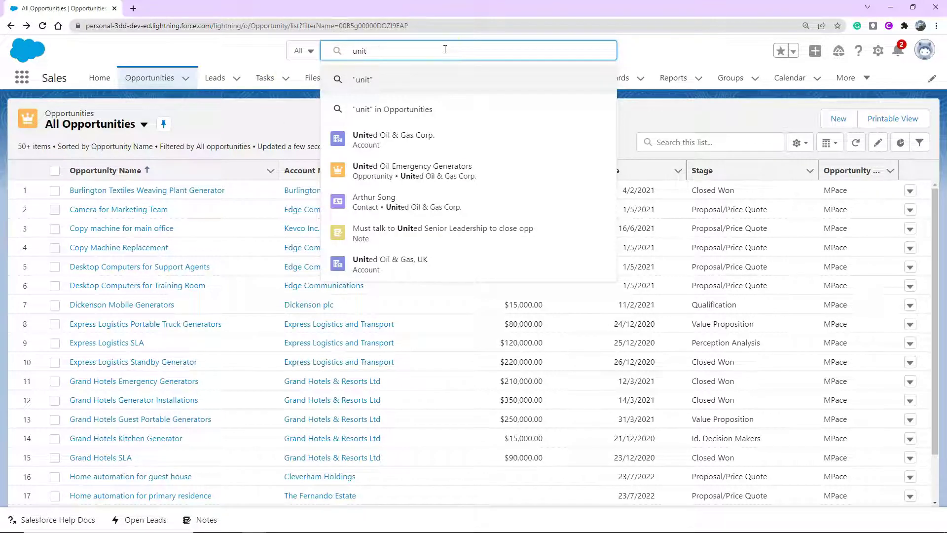
Run the 'unit' search and scroll through the Top Results for Accounts, Opportunities and Contacts.
key("Return")
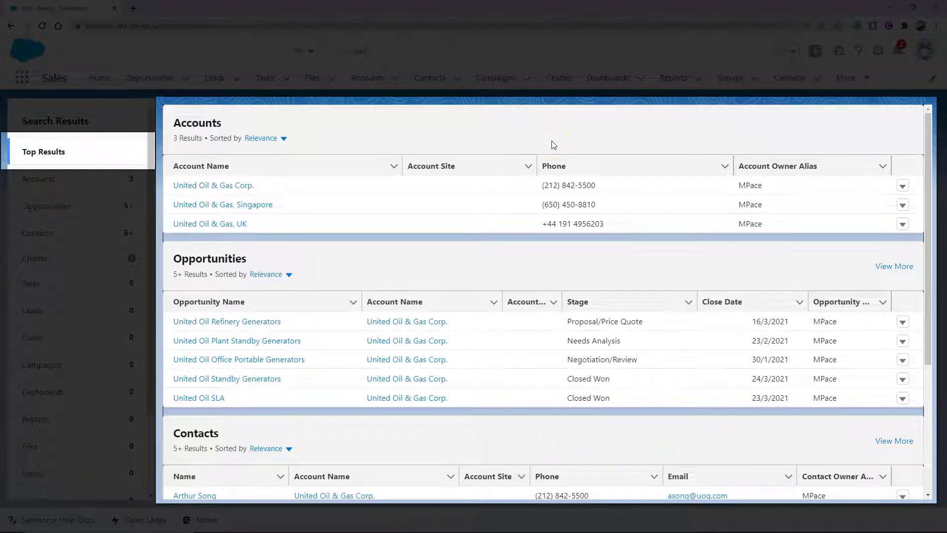
scroll(297, 253, "down", 4)
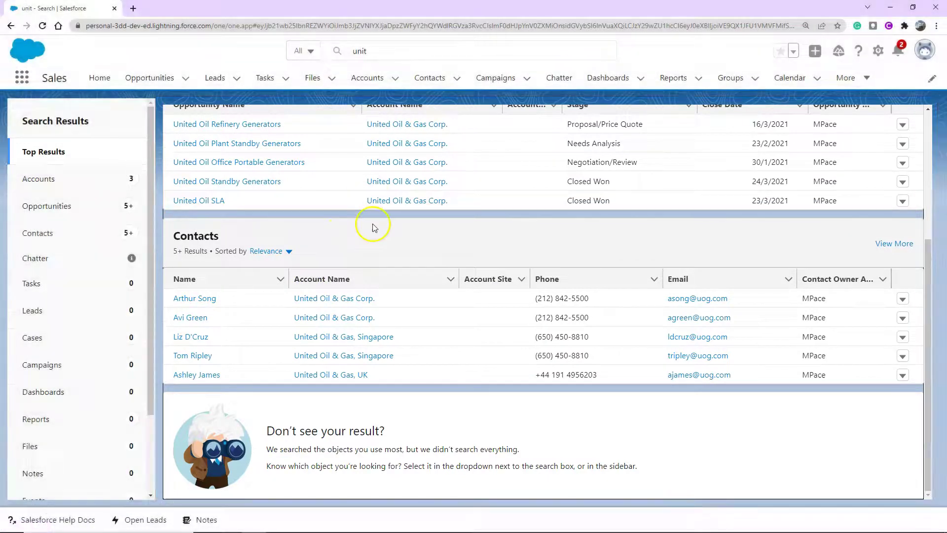
scroll(373, 228, "up", 4)
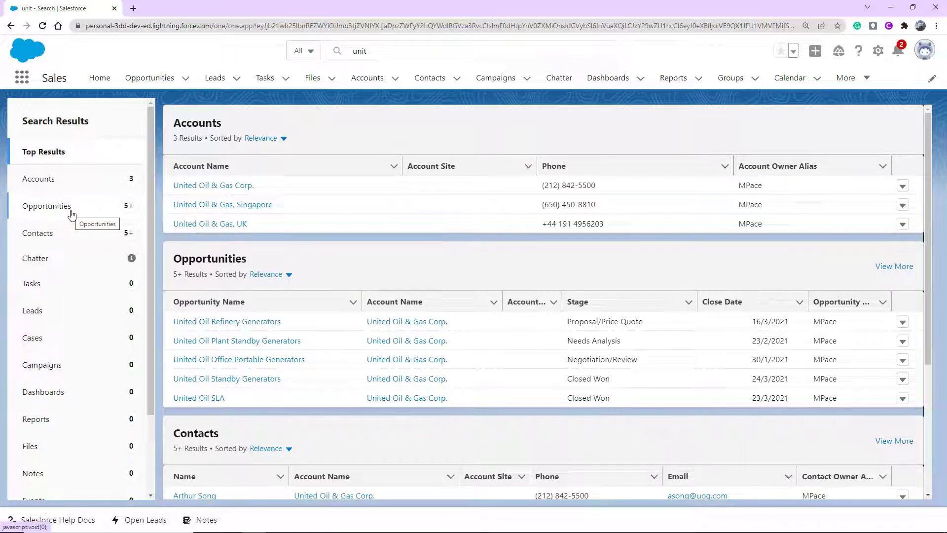
left_click(127, 209)
Limit the 'unit' results to the 10 United Oil & Gas Corp. opportunities and view Refine By filters.
left_click(126, 213)
left_click(73, 210)
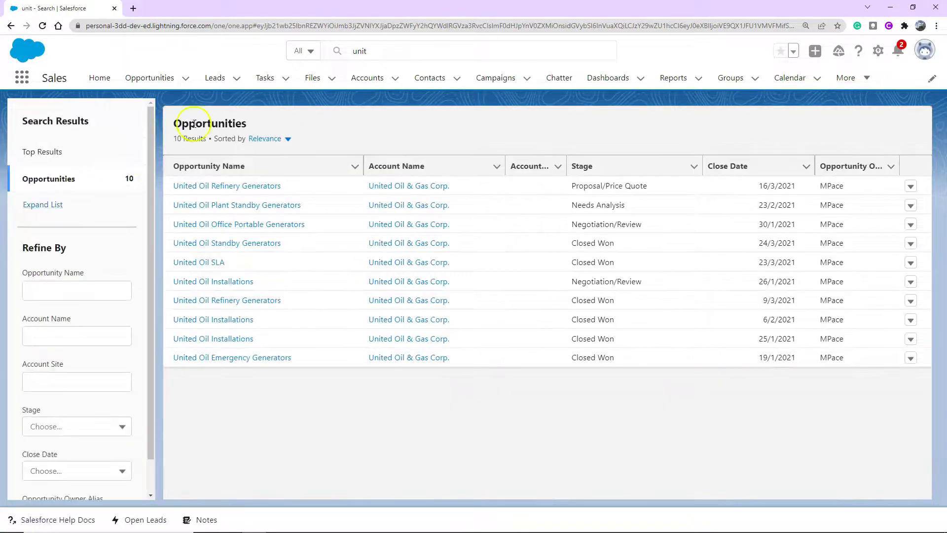
left_click(329, 416)
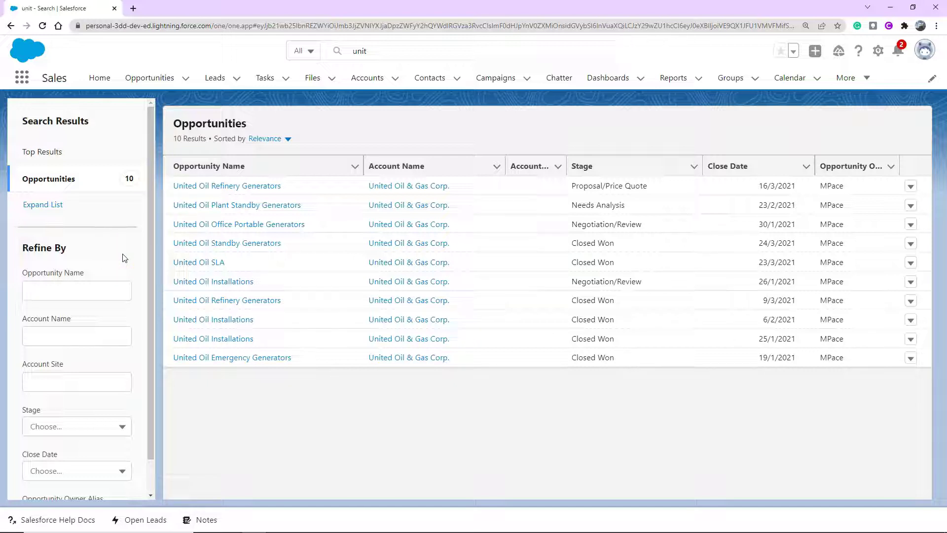
left_click(17, 121)
left_click(25, 247)
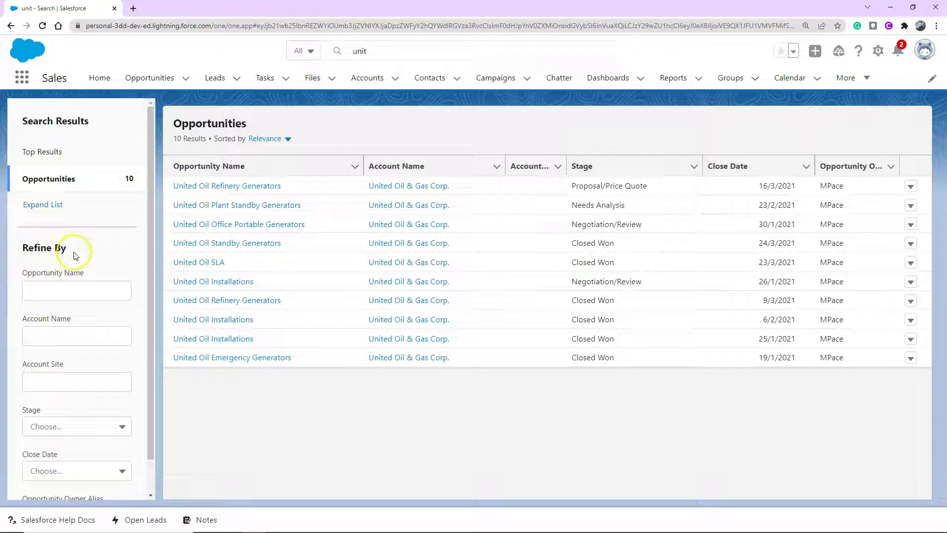
scroll(74, 306, "down", 2)
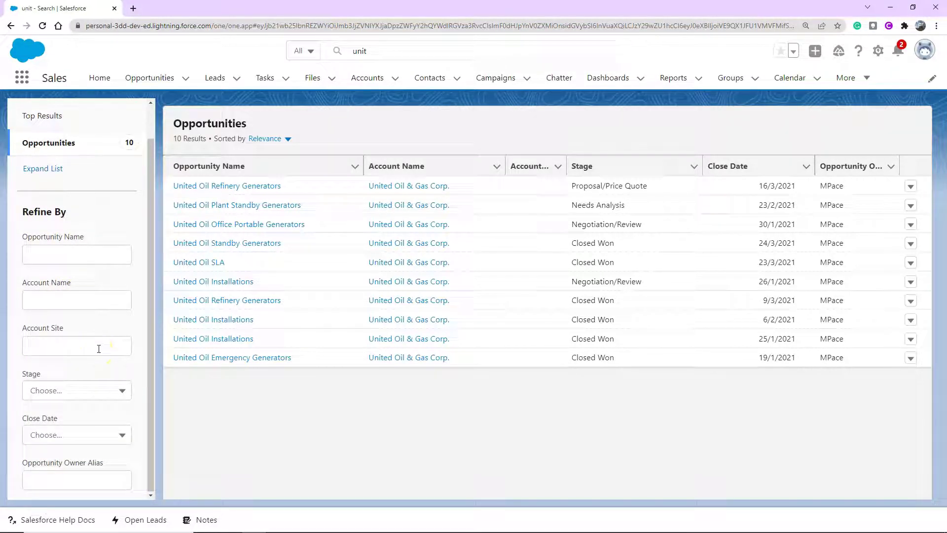
Set the Stage filter to Negotiation/Review, leaving Office Portable Generators and Installations.
left_click(94, 392)
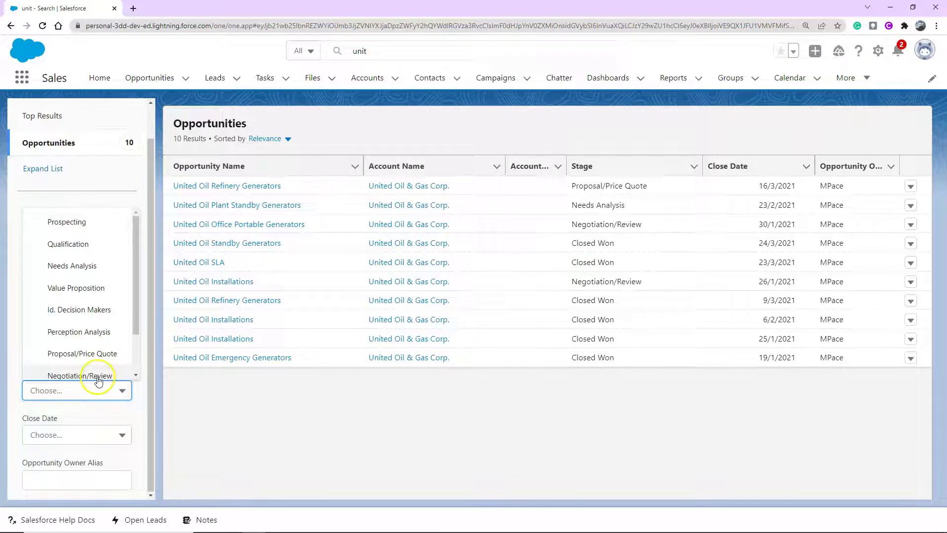
left_click(98, 374)
left_click(85, 400)
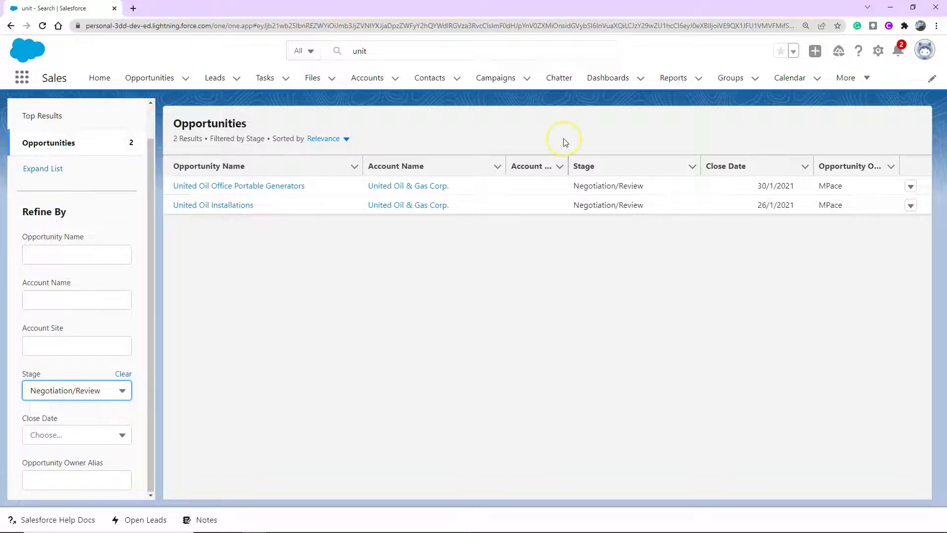
left_click(407, 53)
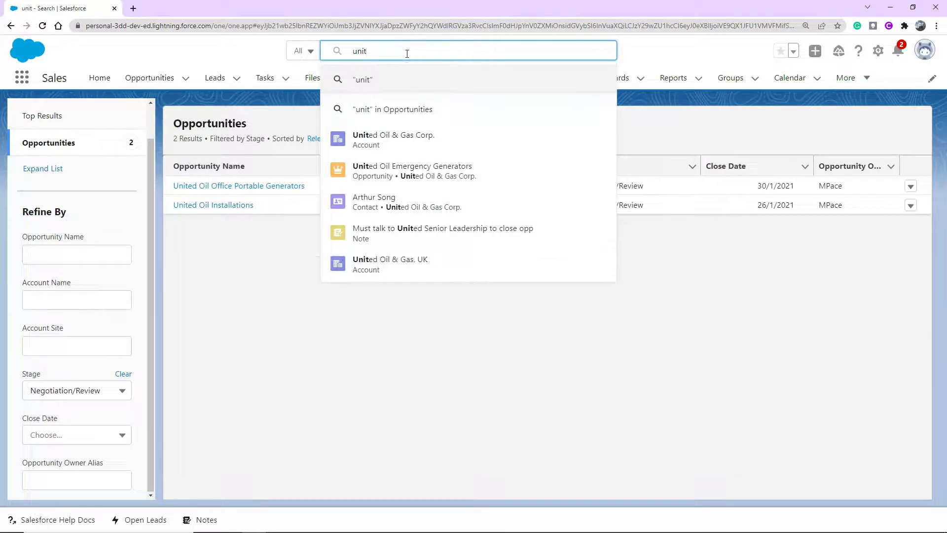
Change the search term from 'unit' to 'unite' and run the search.
left_click(382, 63)
type("e")
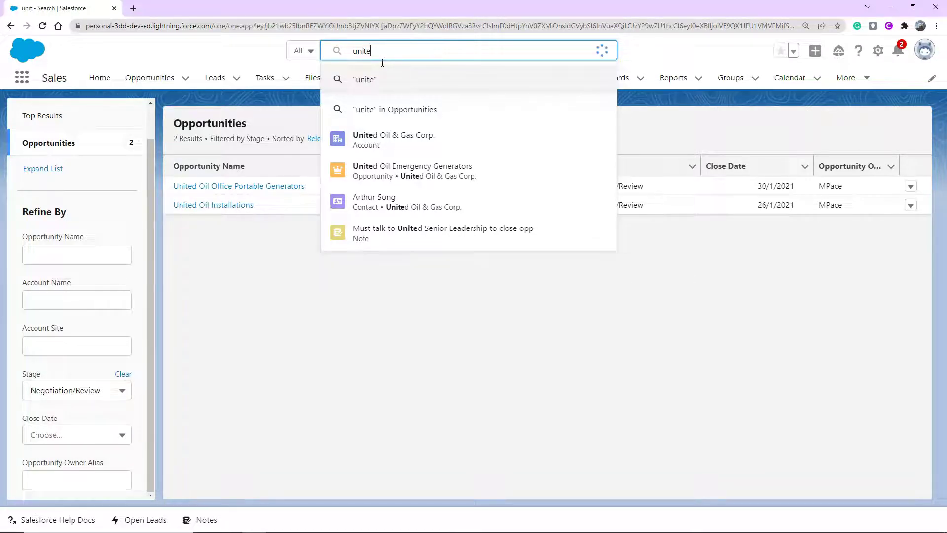
key("Return")
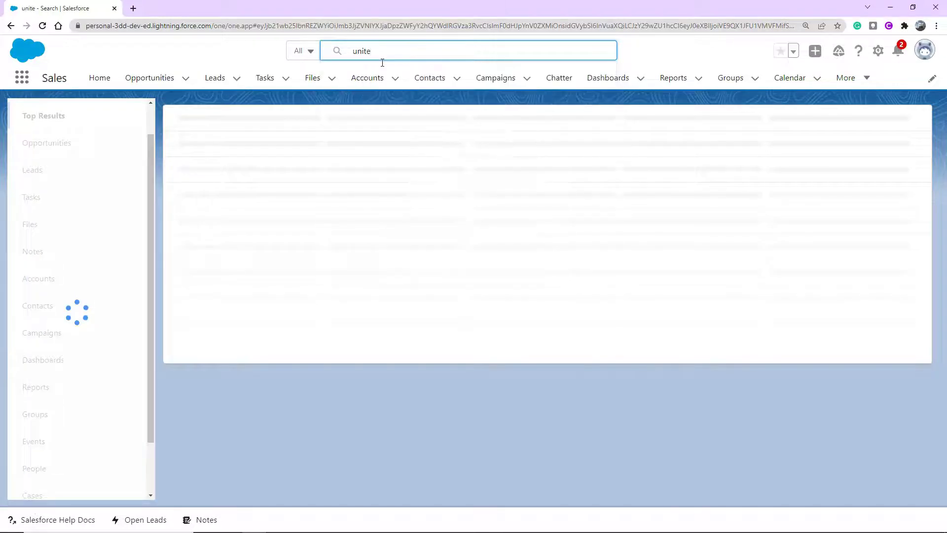